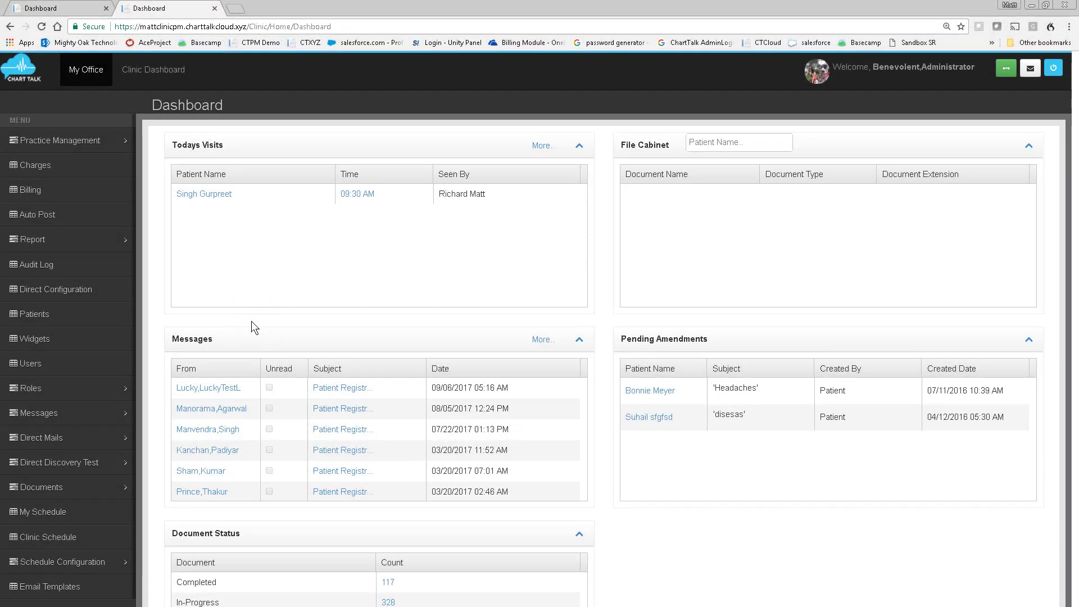
Open the clinic schedule and move it to Monday, October 23, 2017.
left_click(36, 541)
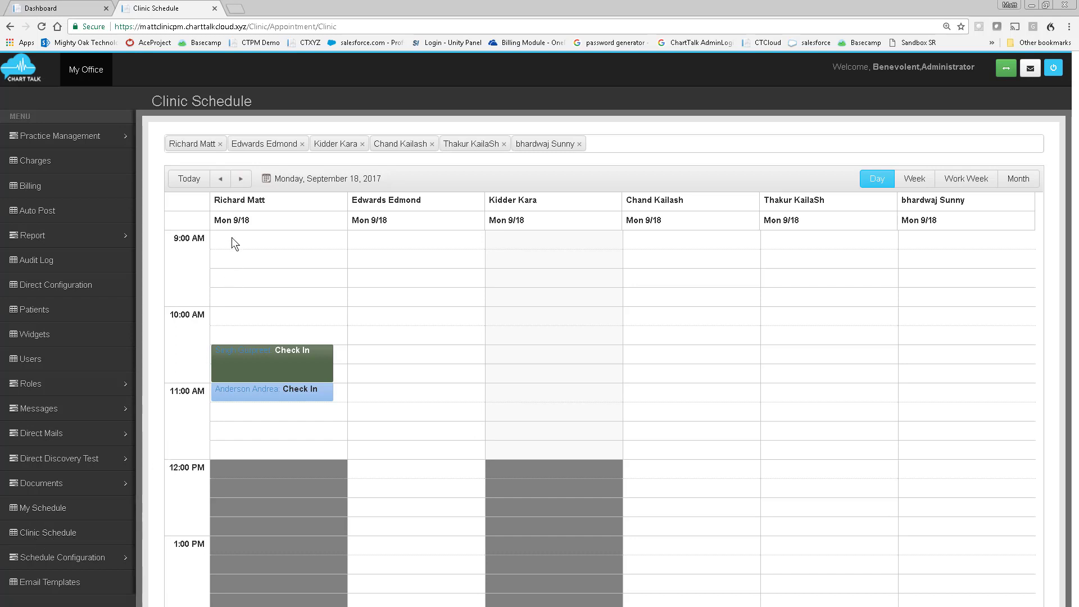
left_click(196, 182)
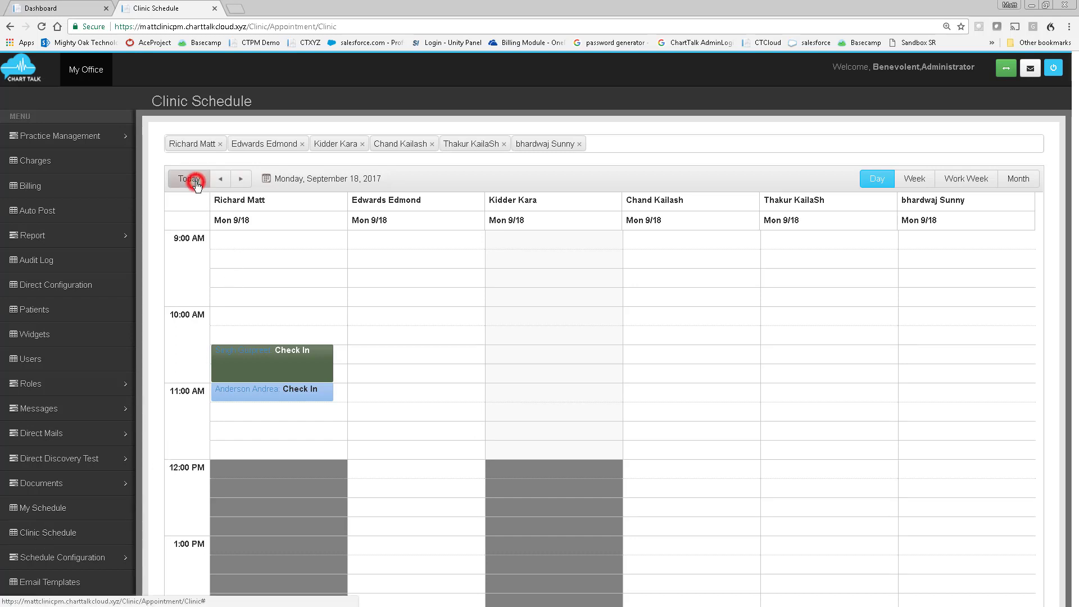
left_click(239, 179)
left_click(239, 180)
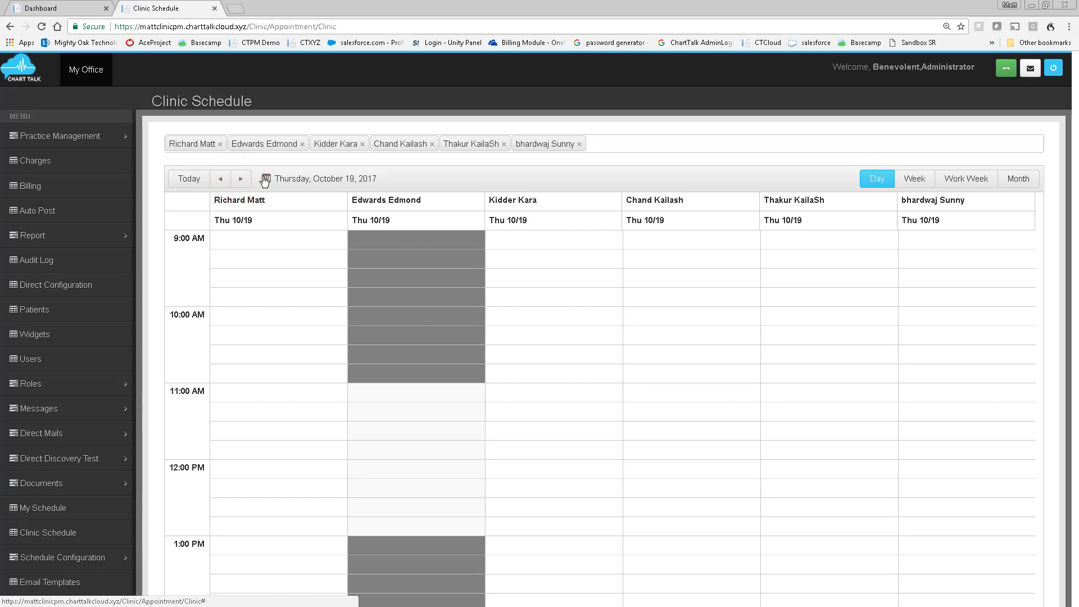
left_click(266, 179)
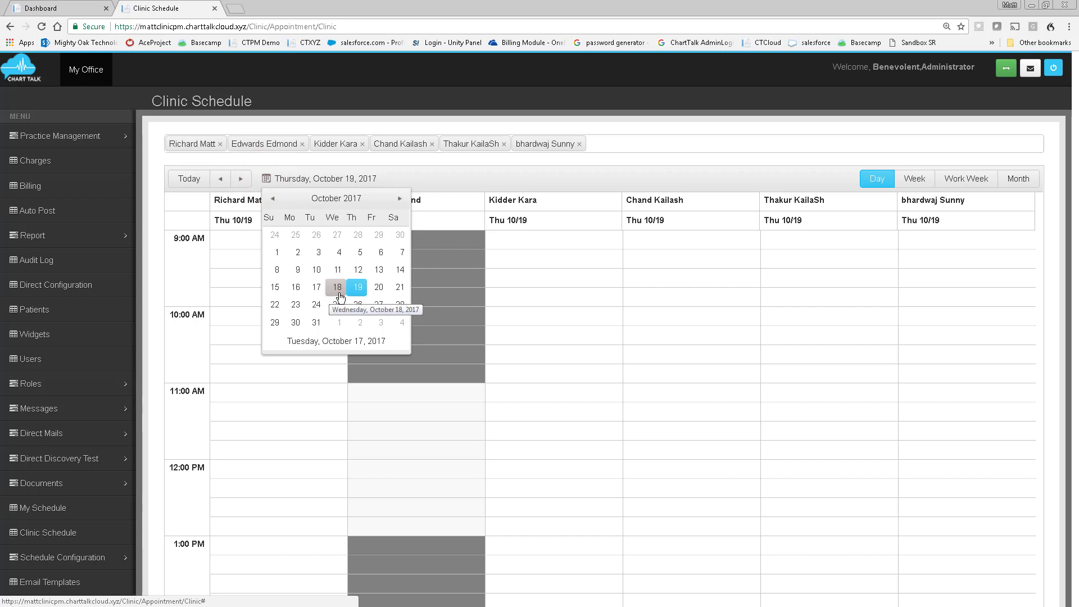
left_click(293, 308)
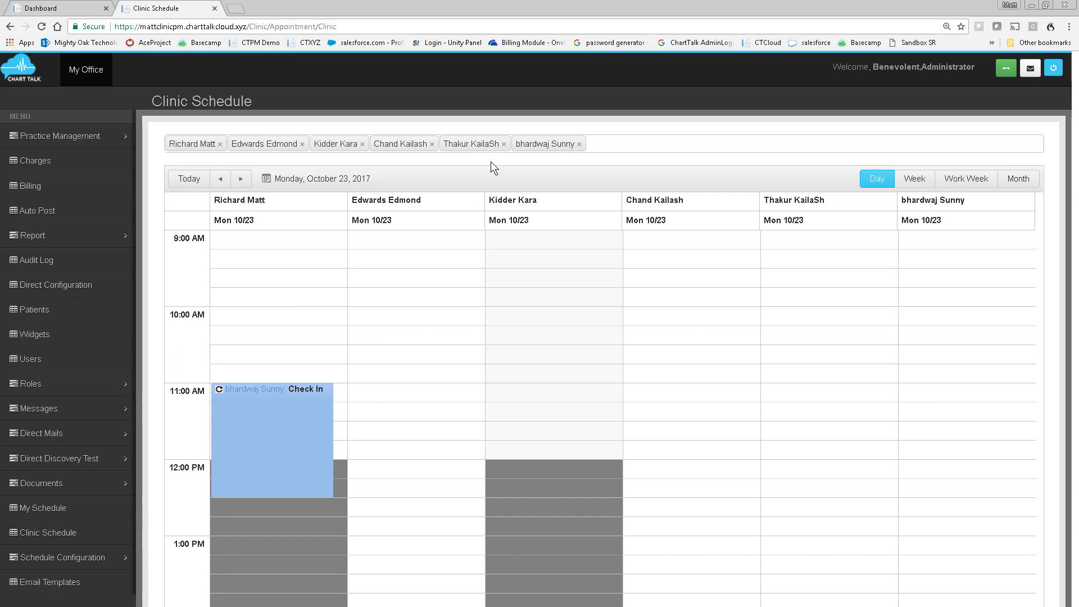
Remove the last three providers from the schedule, leaving only the first three.
left_click(504, 143)
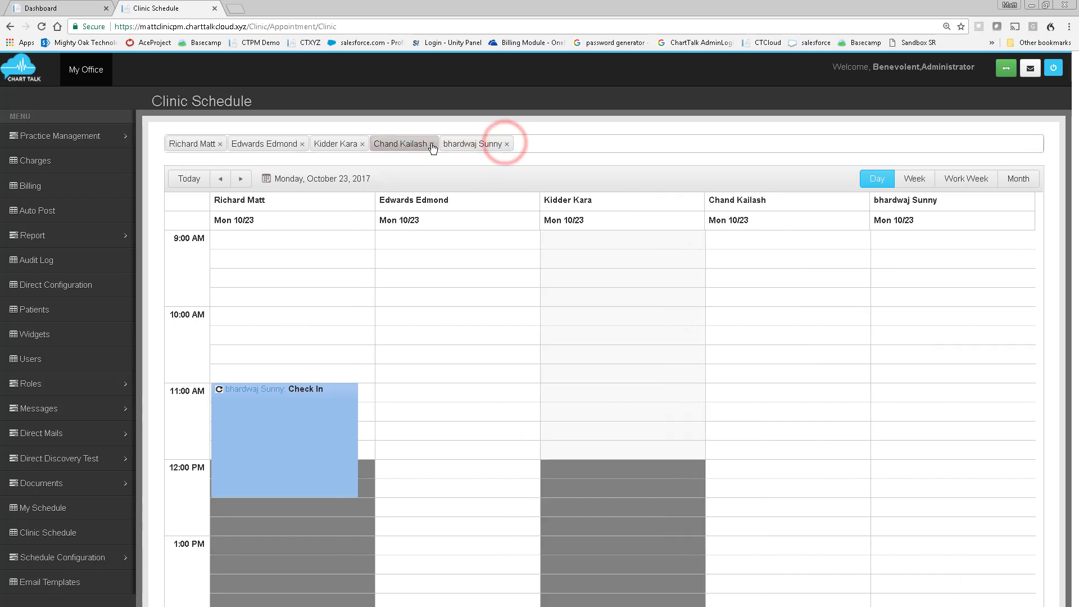
left_click(432, 145)
left_click(439, 145)
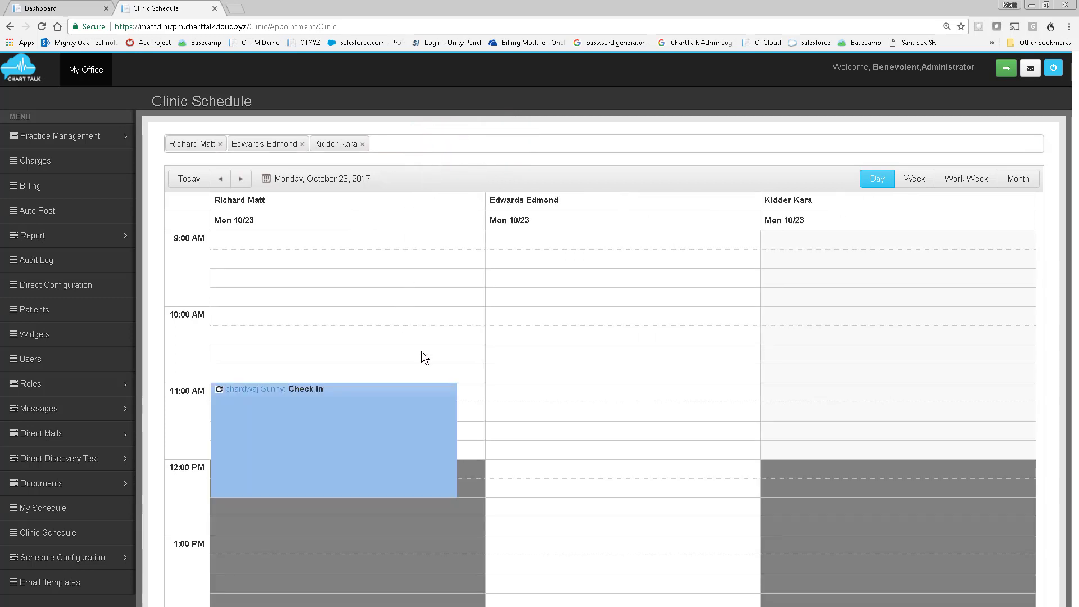
Create an 11:00 AM appointment for the second provider, select the patient found with "ri,m", and keep the previous alert "Do not adjust neck.".
double_click(524, 386)
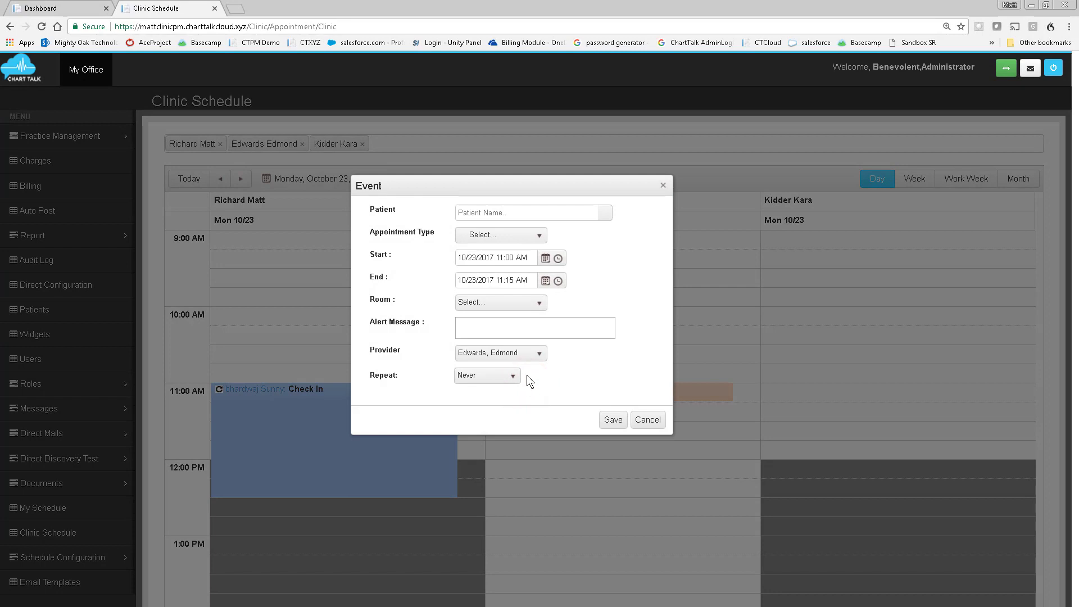
left_click(524, 214)
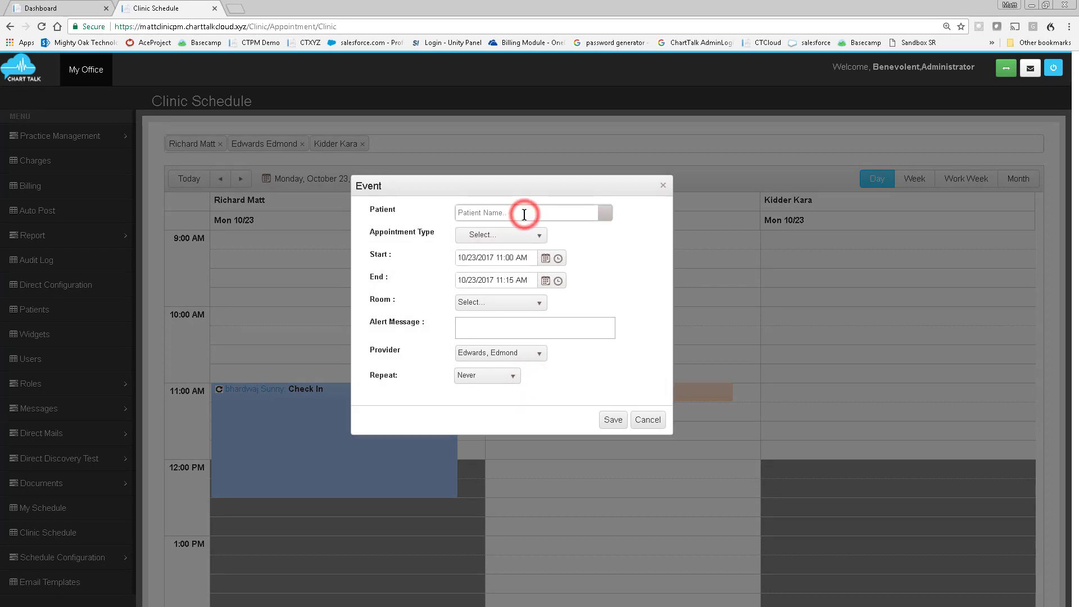
type("ri,")
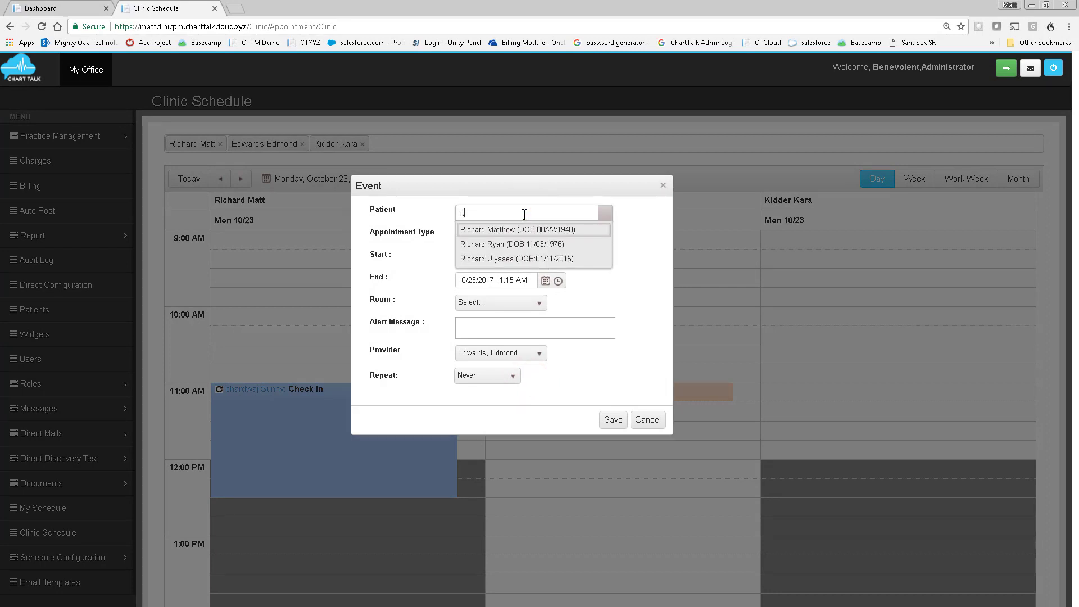
type("m")
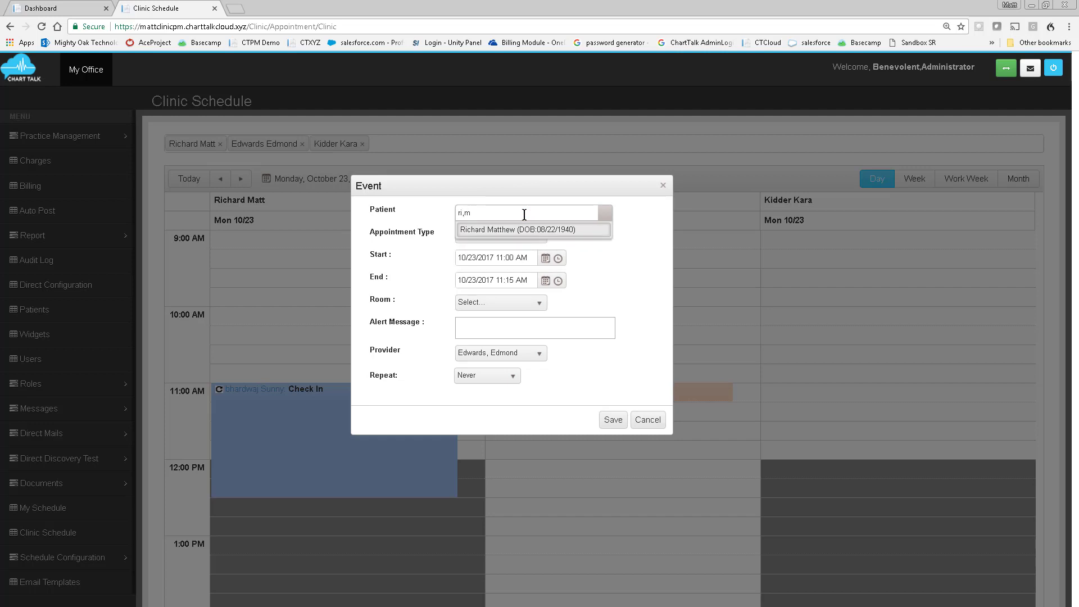
left_click(518, 229)
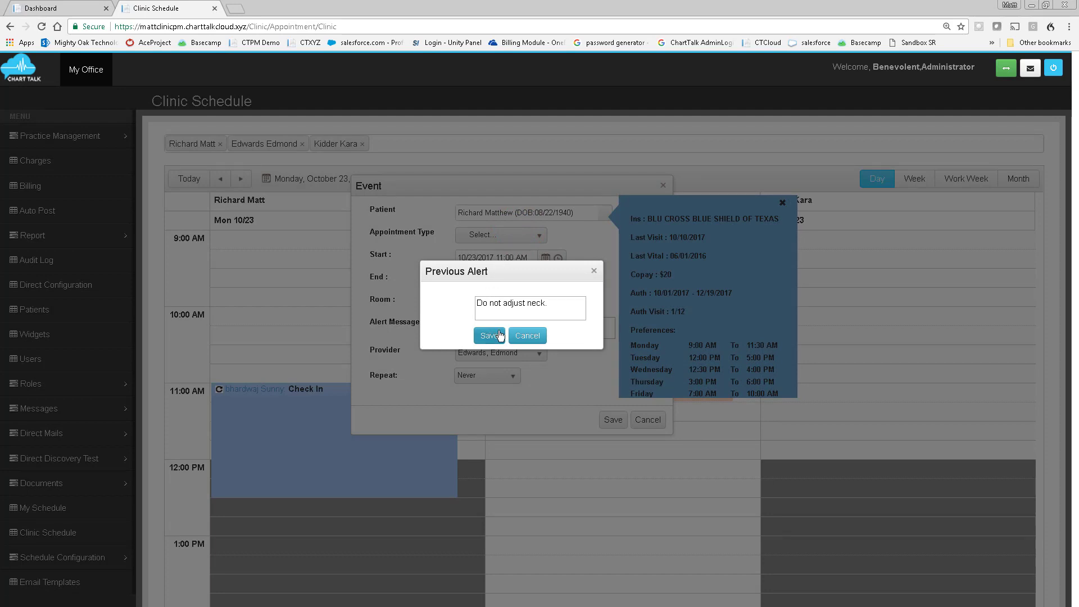
left_click(499, 335)
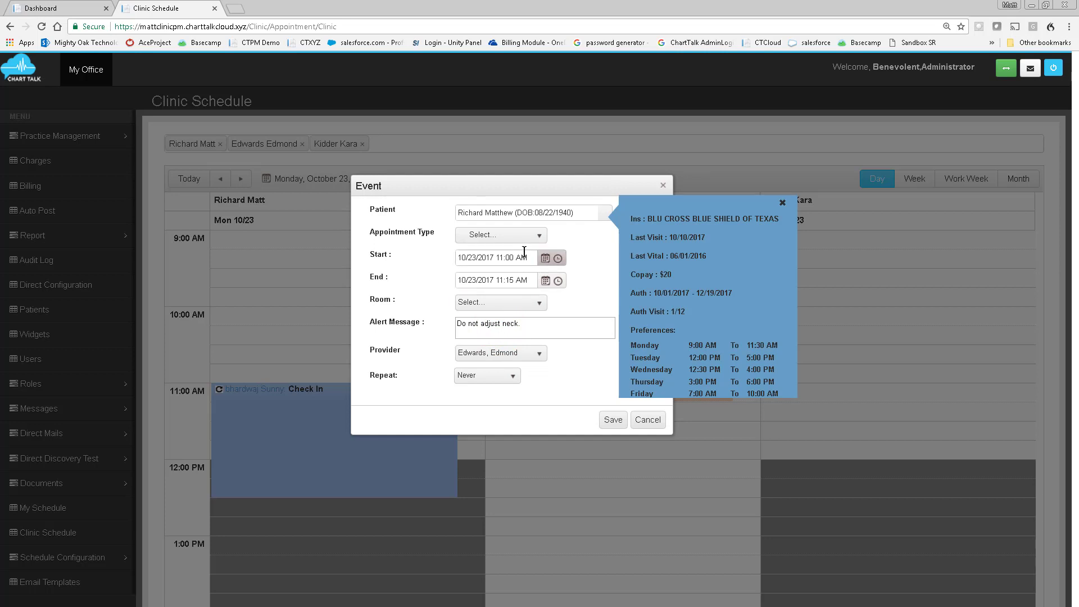
Set the appointment type to Exisiting Patient and repeat it weekly on Tuesday, Thursday and Friday.
left_click(534, 235)
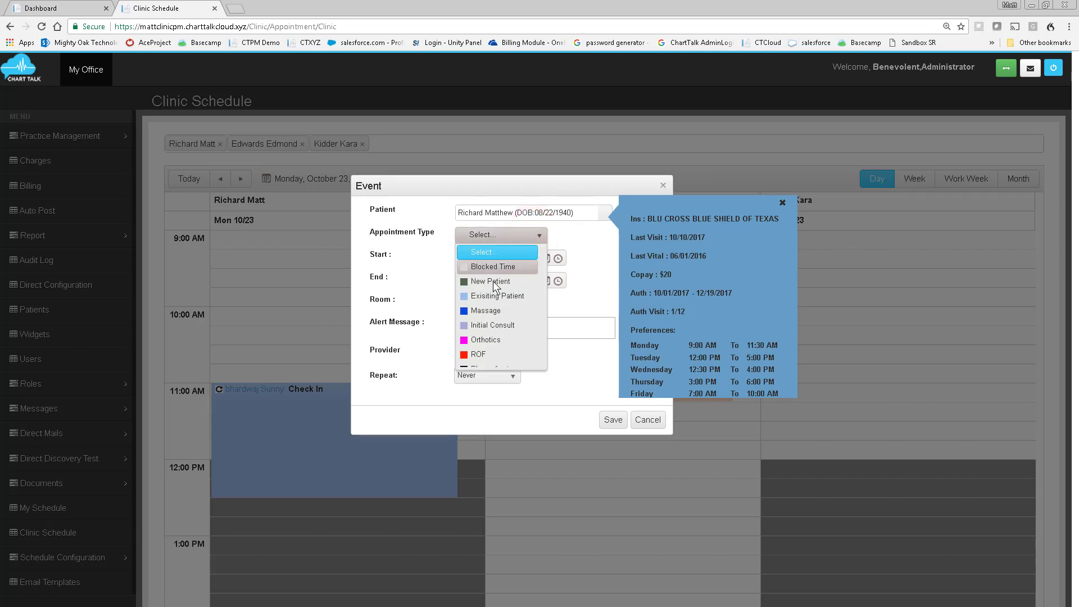
left_click(492, 296)
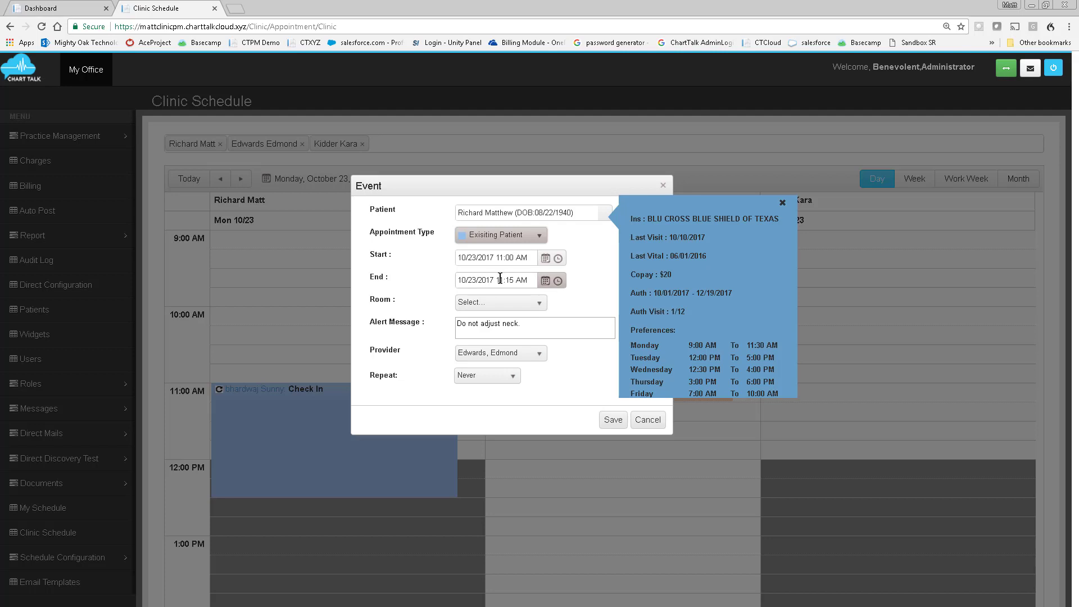
left_click(511, 377)
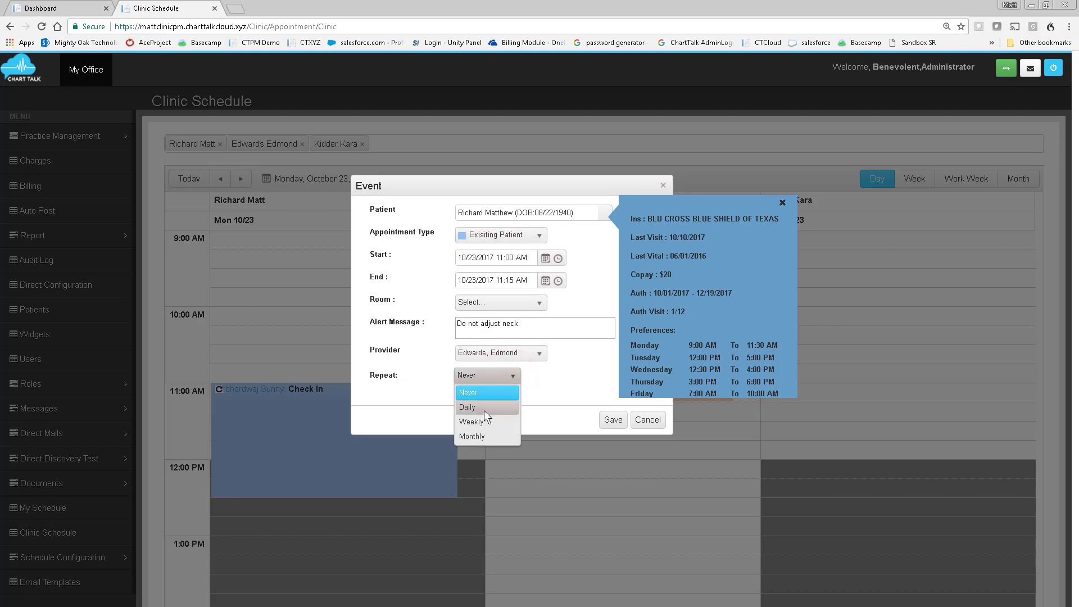
left_click(483, 421)
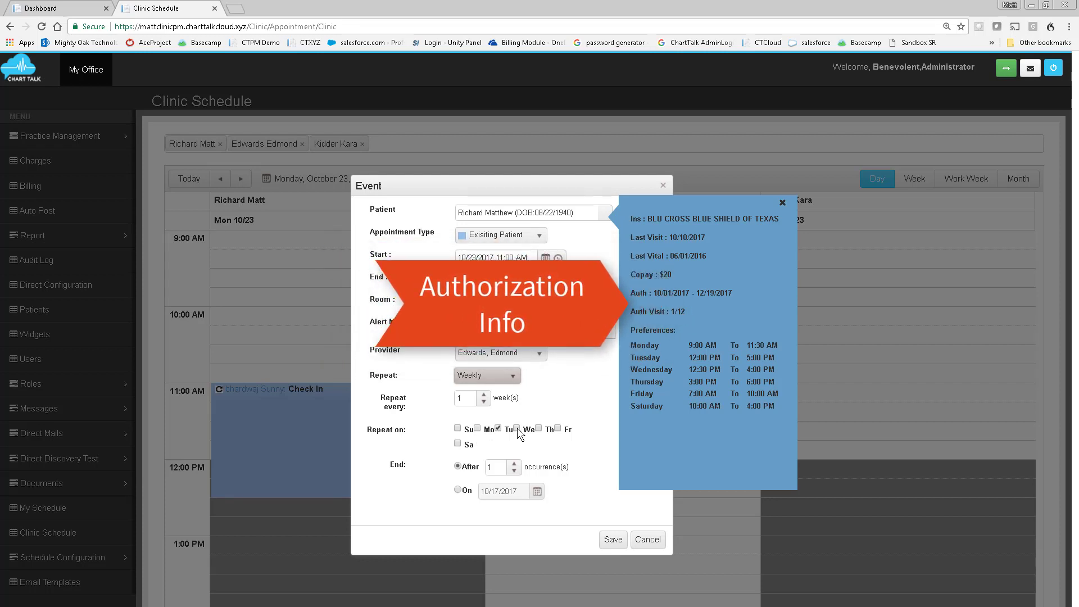
left_click(534, 429)
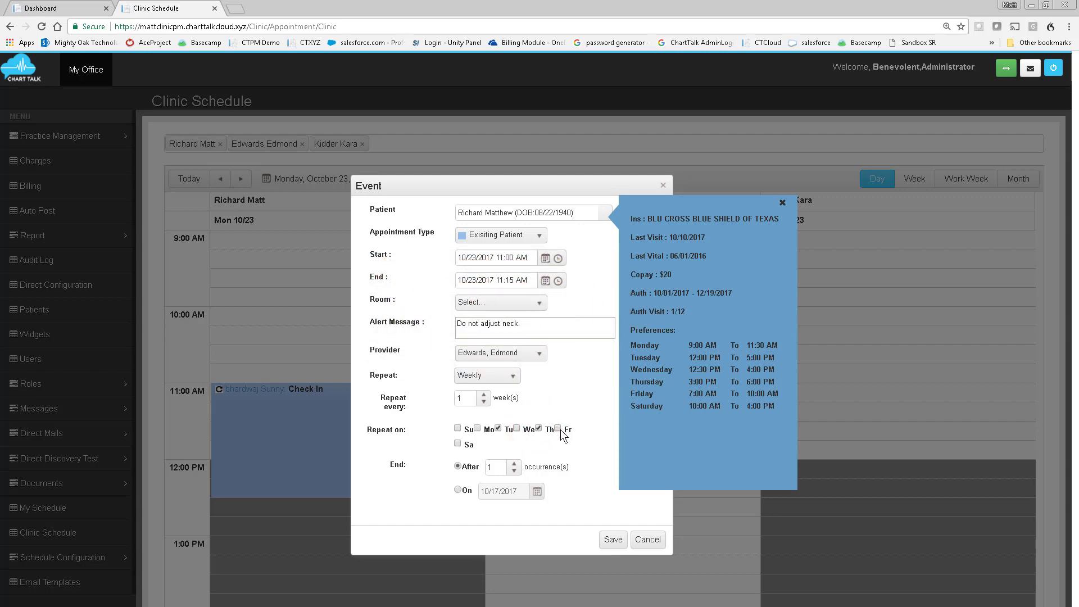
left_click(558, 428)
End the recurrence after 11 occurrences, save the appointment, and review and finish the recurrence list.
left_click(457, 490)
left_click(458, 466)
left_click(500, 465)
type("1")
left_click(612, 541)
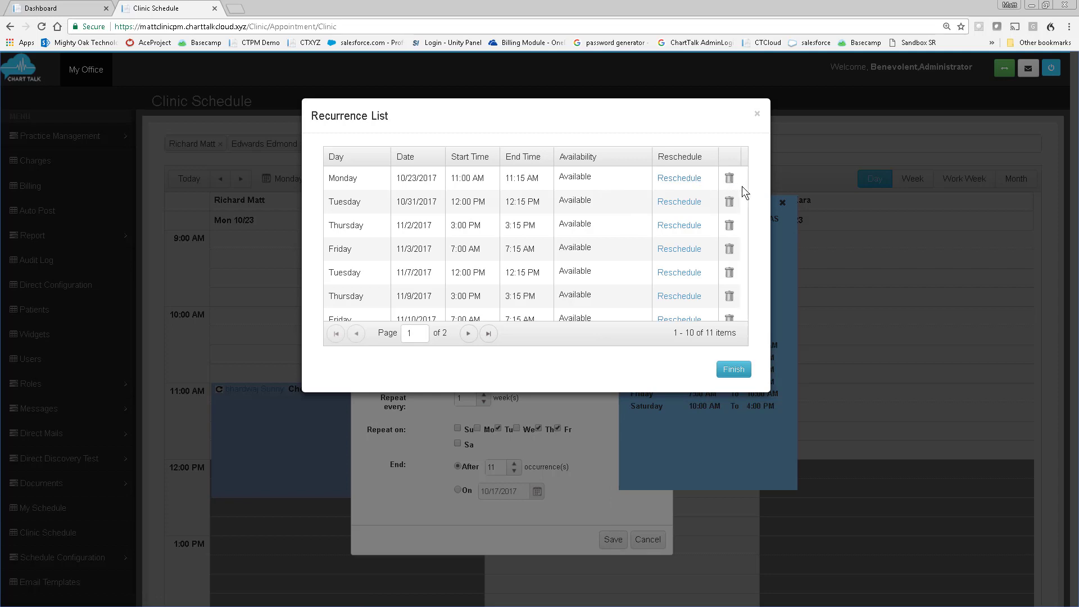
left_click_drag(743, 188, 739, 255)
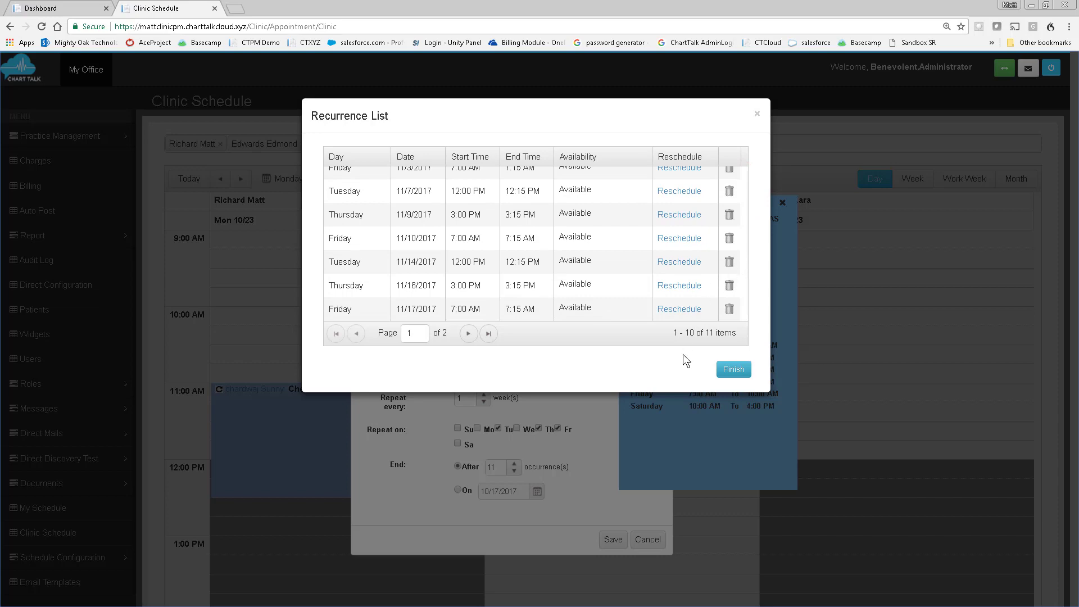
left_click(733, 370)
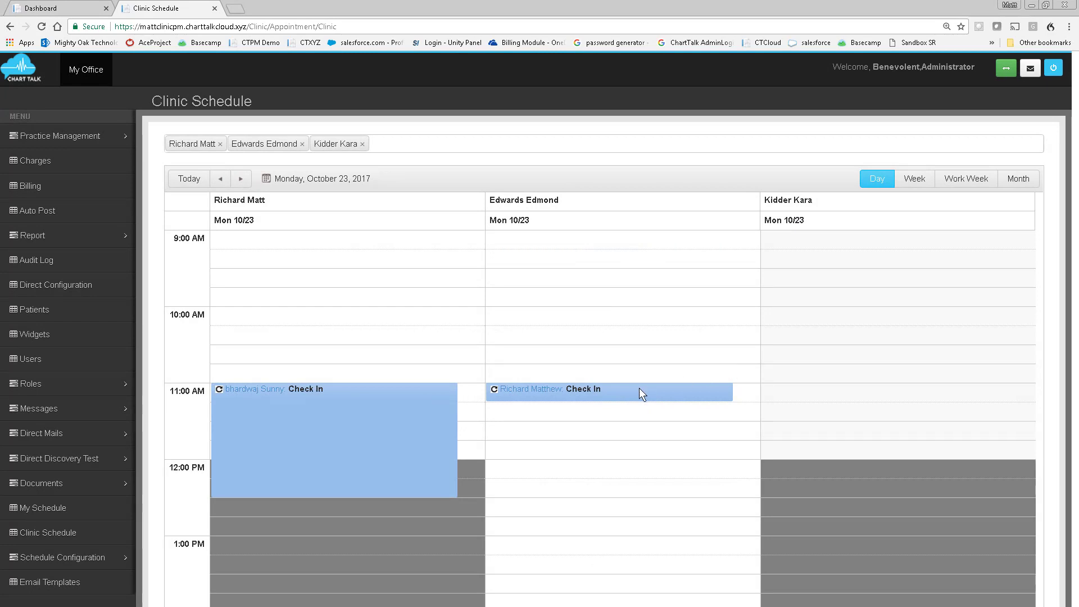
Open the patient's dashboard from the new 11:00 AM appointment, view the printable upcoming appointments report, and close the report.
mouse_move(566, 393)
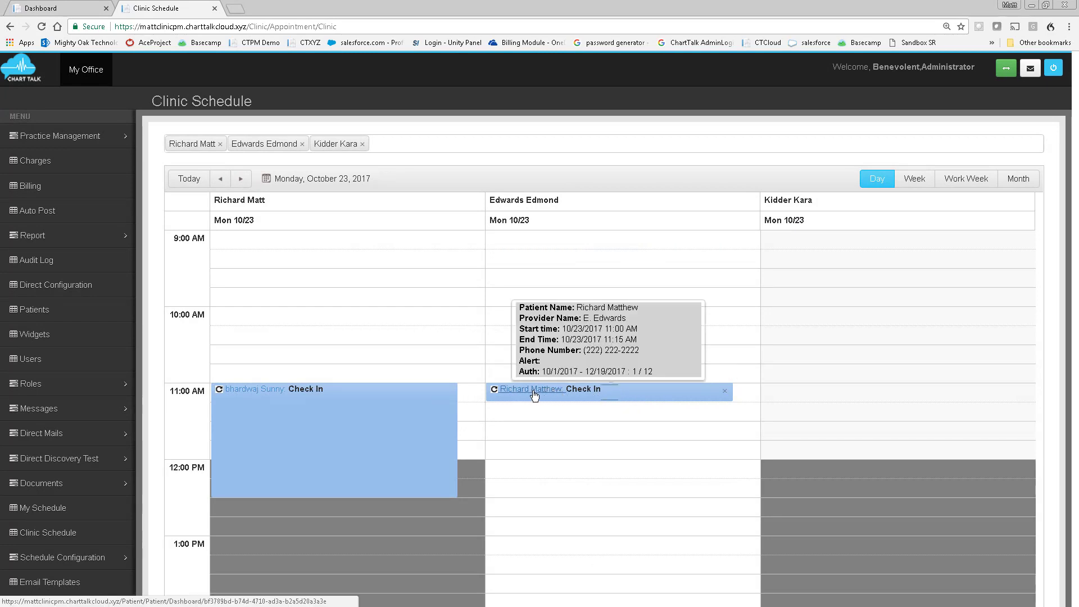
left_click(534, 395)
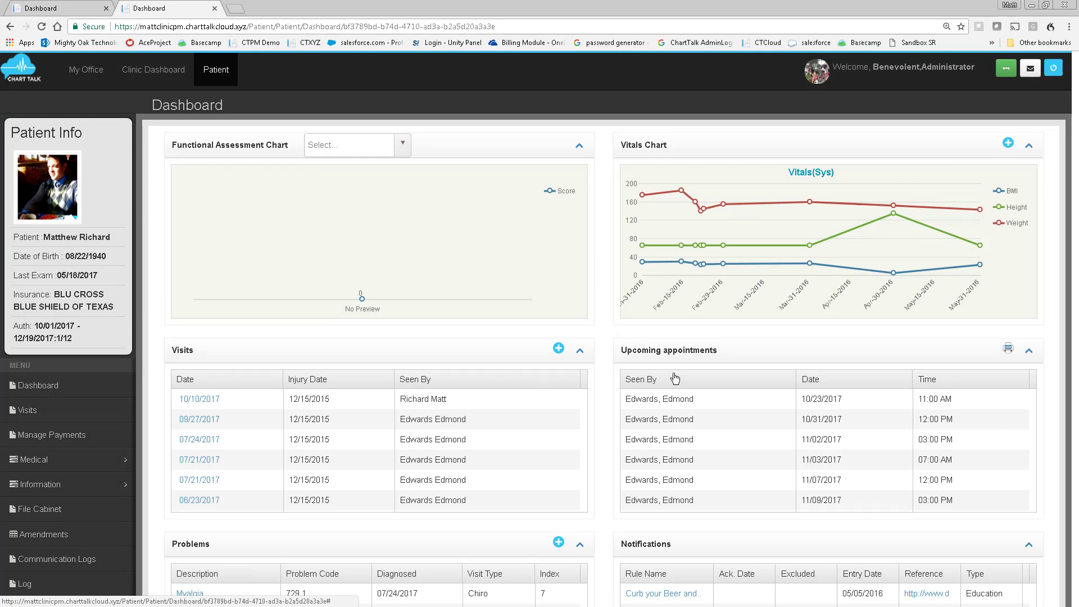
left_click(1008, 350)
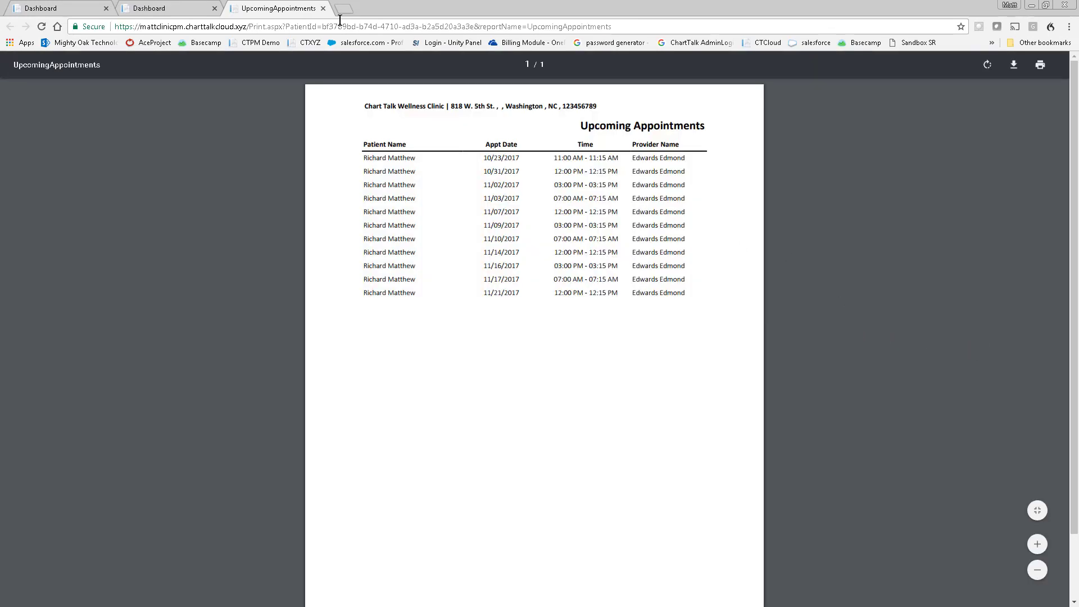
left_click(323, 8)
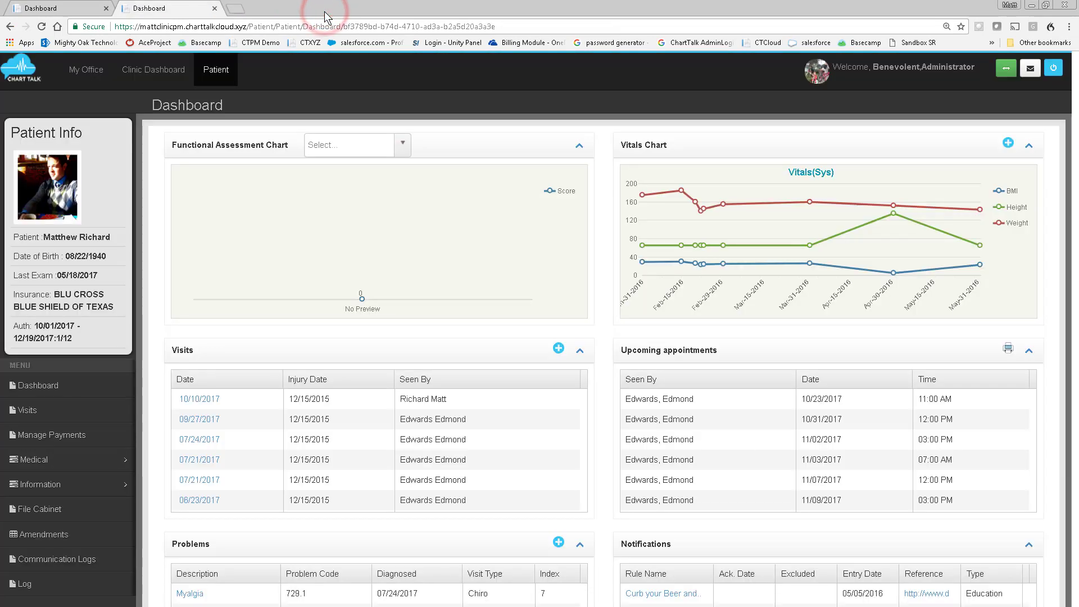